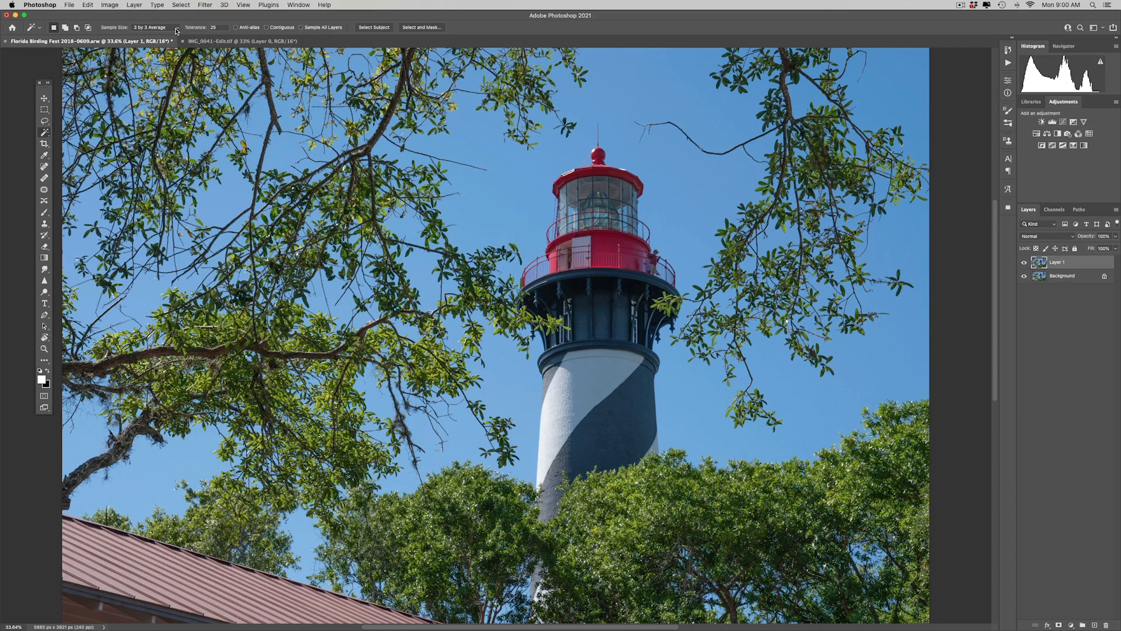
Step: Set the Magic Wand to a 5 by 5 Average sample size and tolerance 32, with Anti-alias and Contiguous enabled
left_click(177, 29)
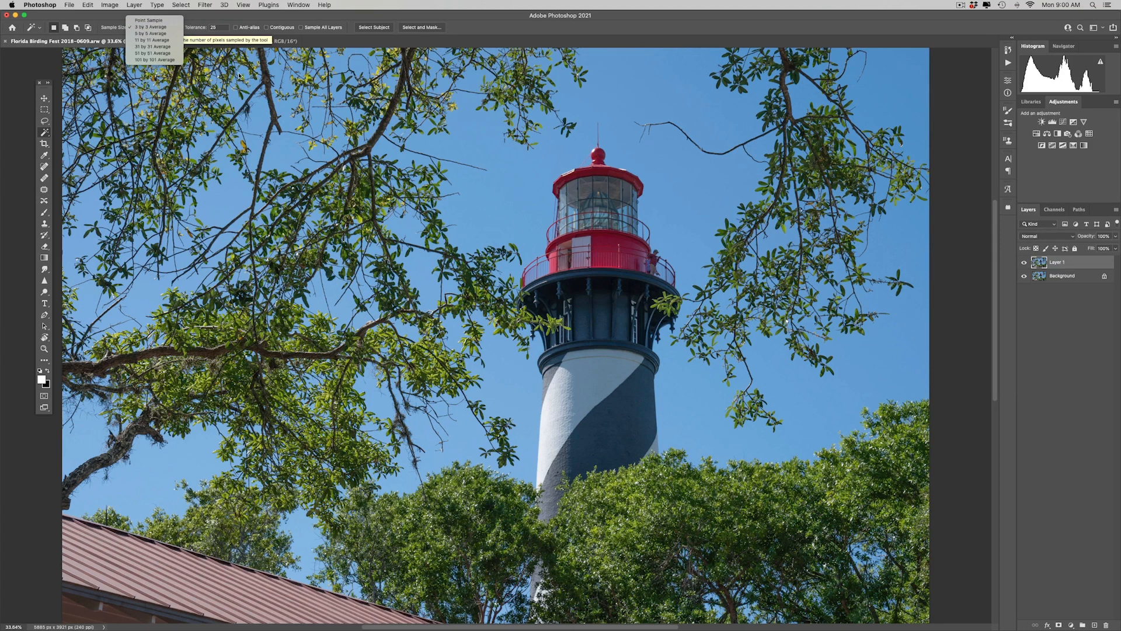
left_click(164, 34)
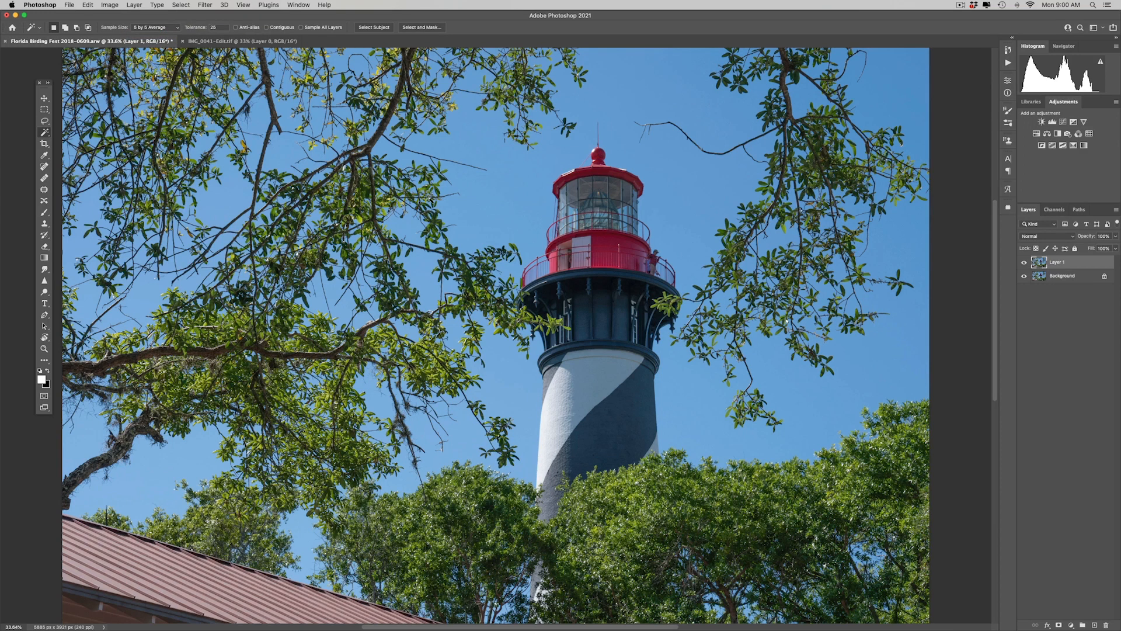
key("super+1")
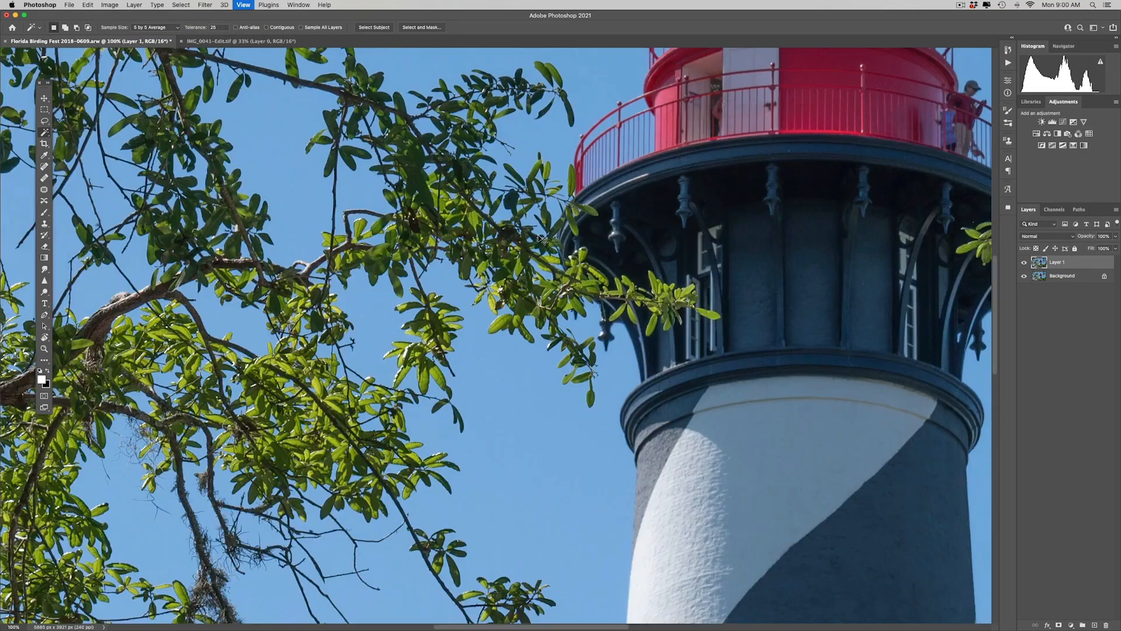
left_click_drag(602, 230, 385, 392)
left_click_drag(403, 280, 484, 375)
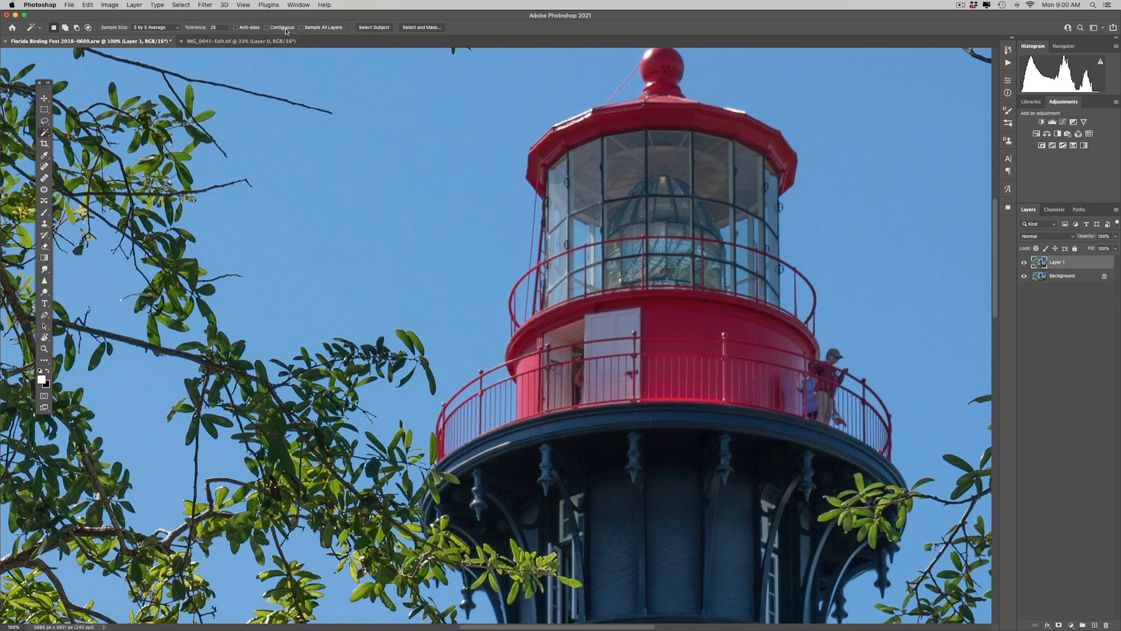
left_click(236, 28)
left_click(267, 28)
left_click(192, 28)
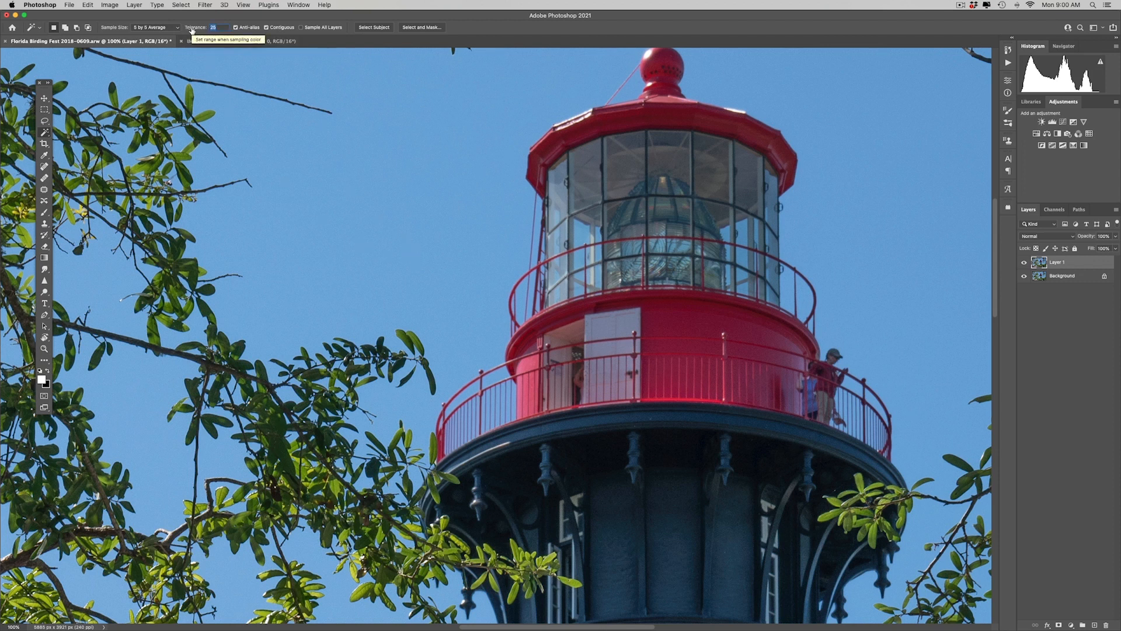
type("32")
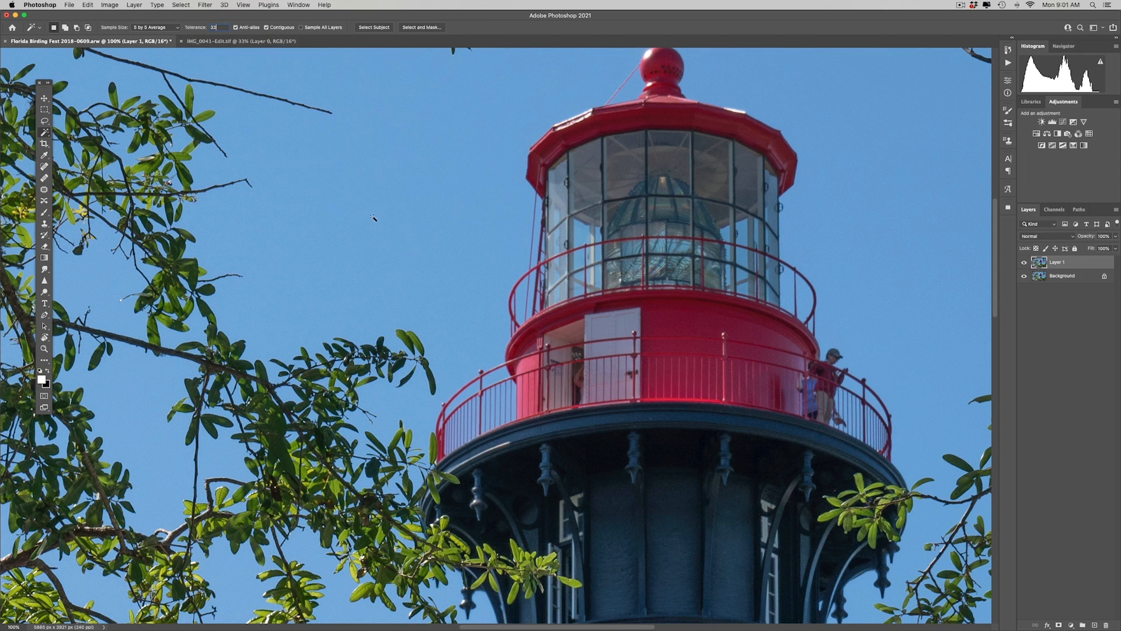
Step: Select the connected sky beside the lighthouse, then turn Contiguous off and reselect the sky throughout the image
left_click(393, 218)
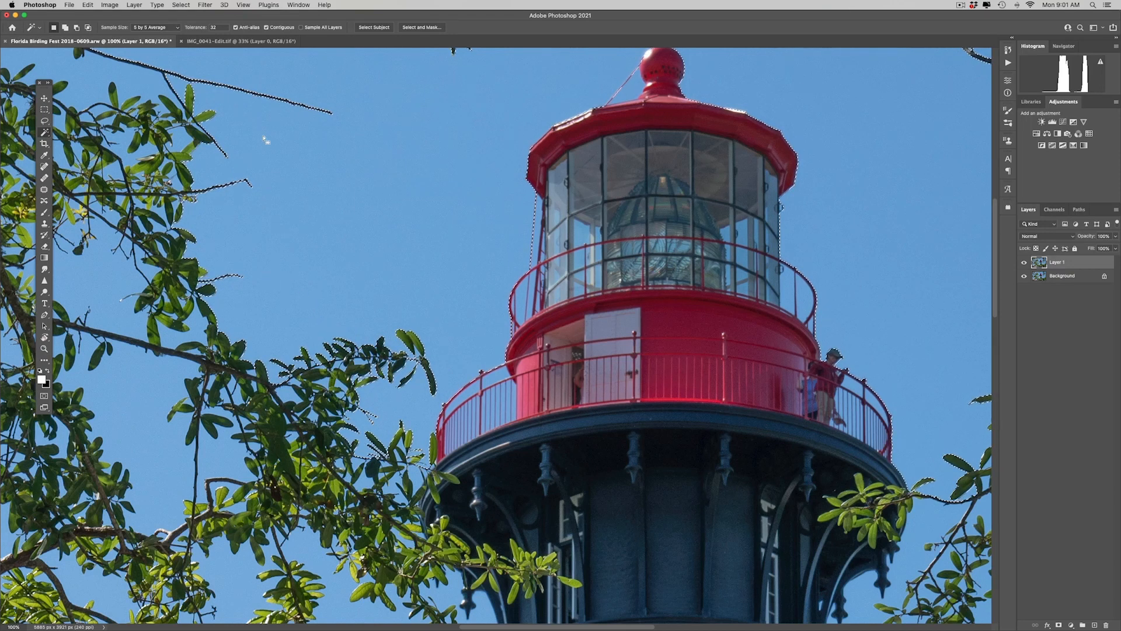
left_click(266, 27)
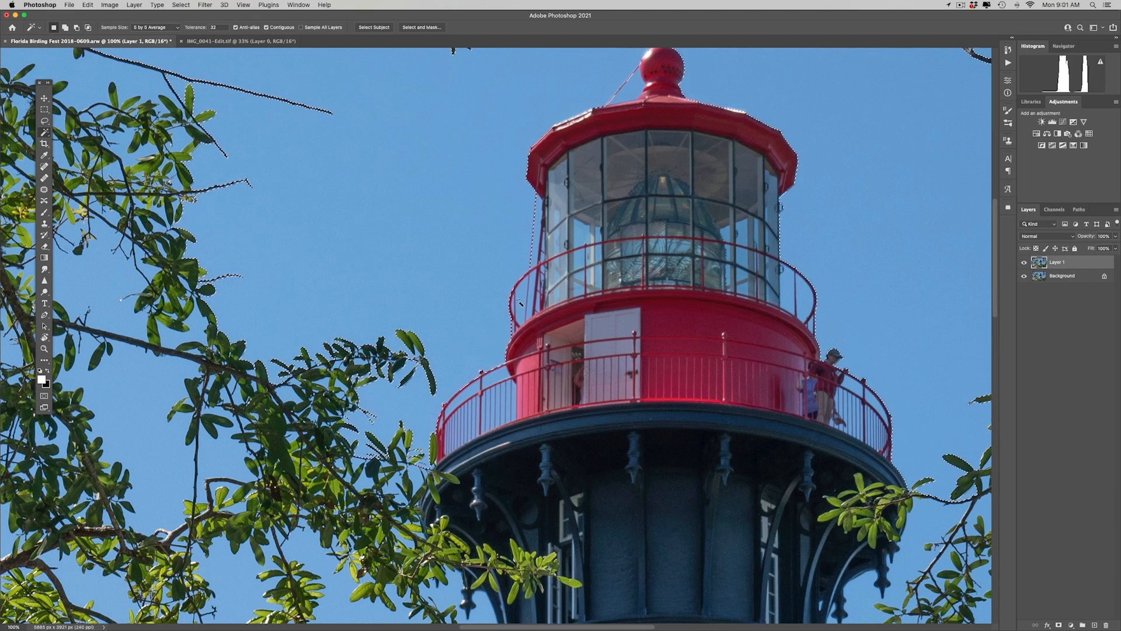
left_click(267, 27)
left_click(401, 242)
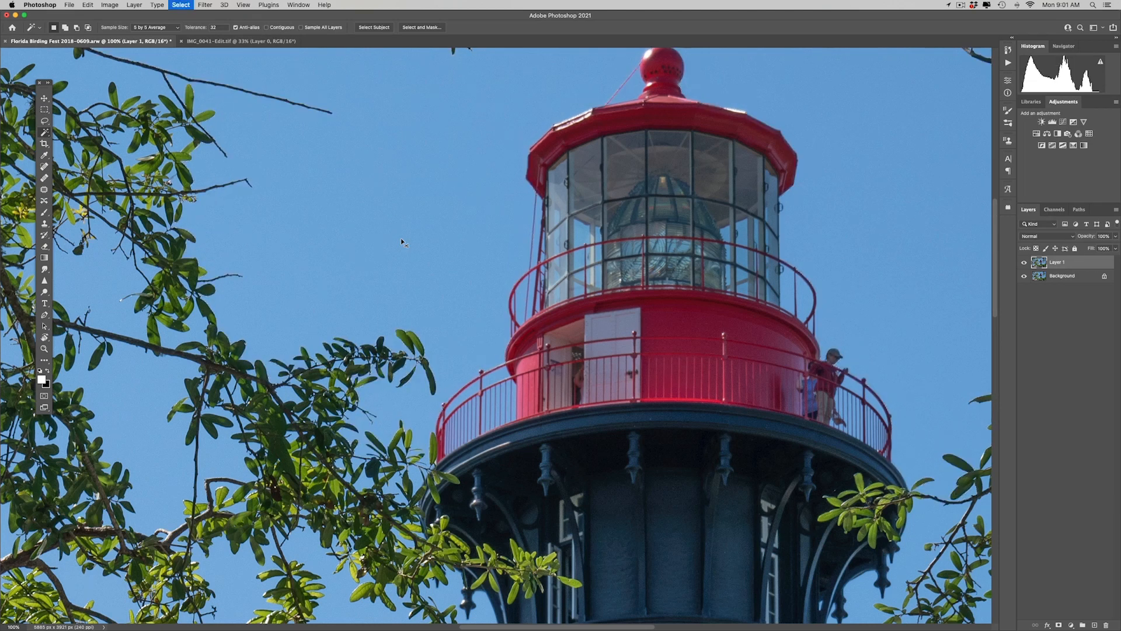
left_click(441, 220)
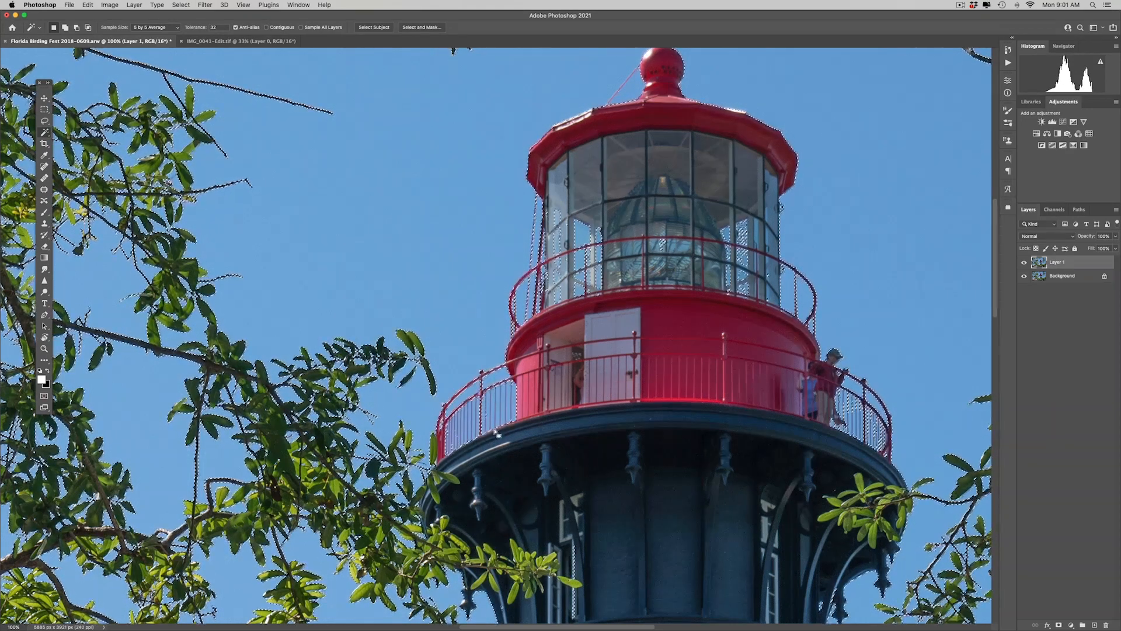
Step: Clear the selection, turn Anti-alias off, and reselect the sky near the gallery railing with the Magic Wand
key("z")
left_click(475, 420)
left_click_drag(480, 425, 480, 343)
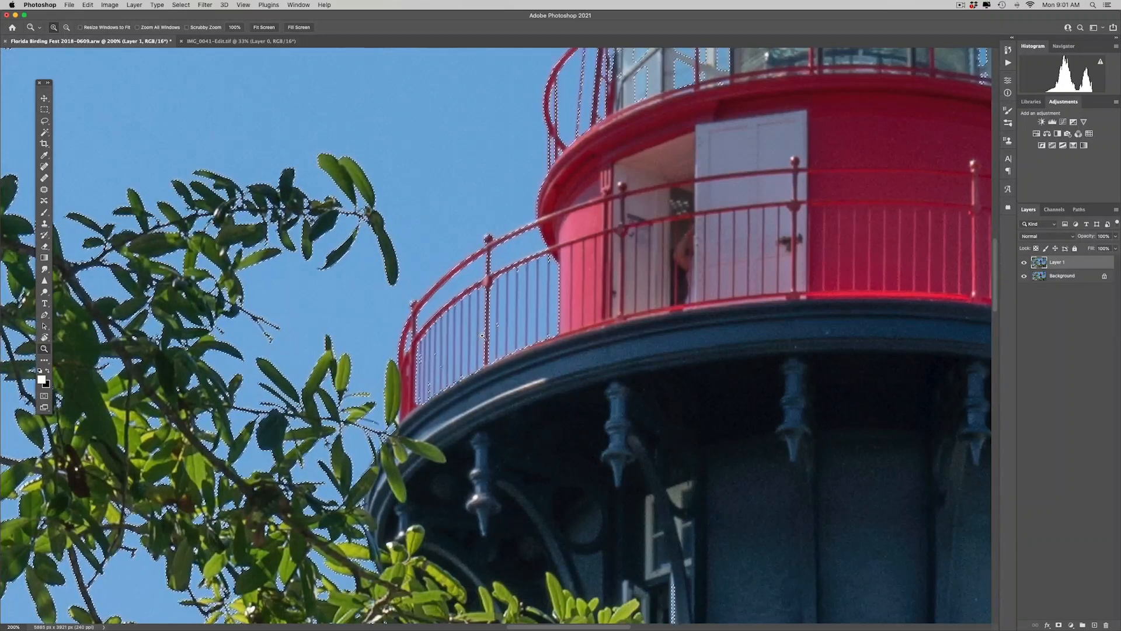
key("super+d")
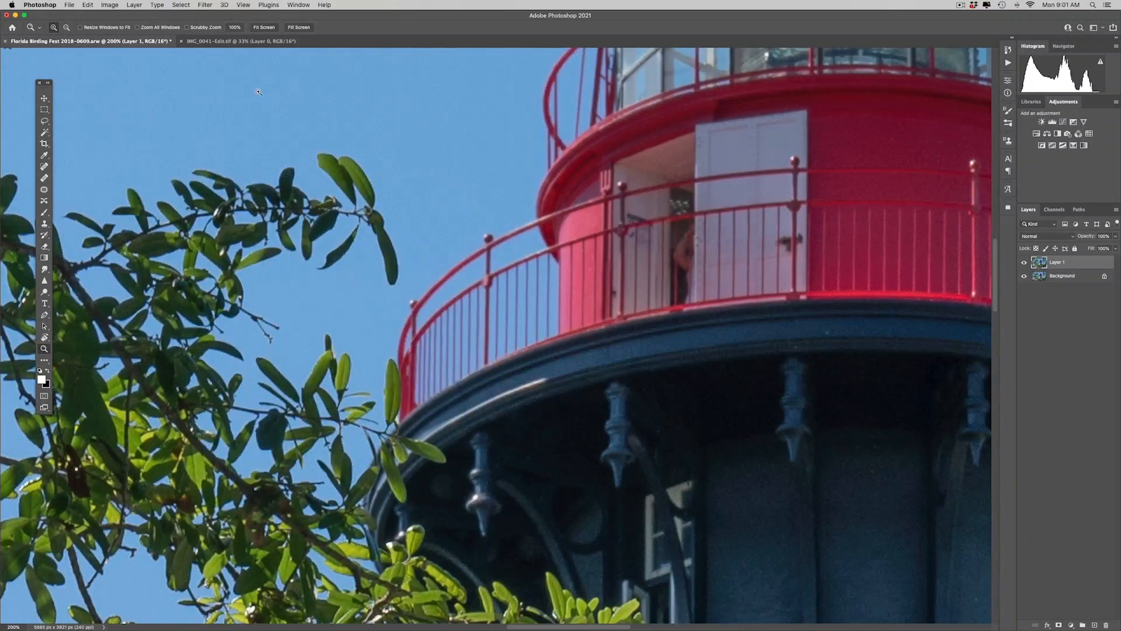
key("w")
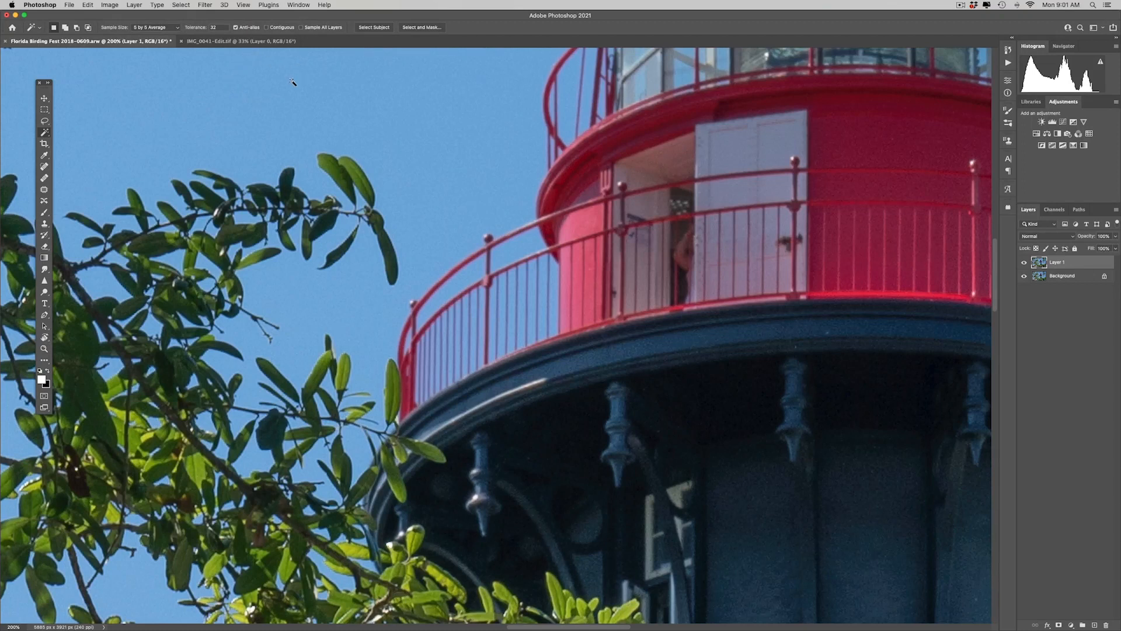
left_click(235, 28)
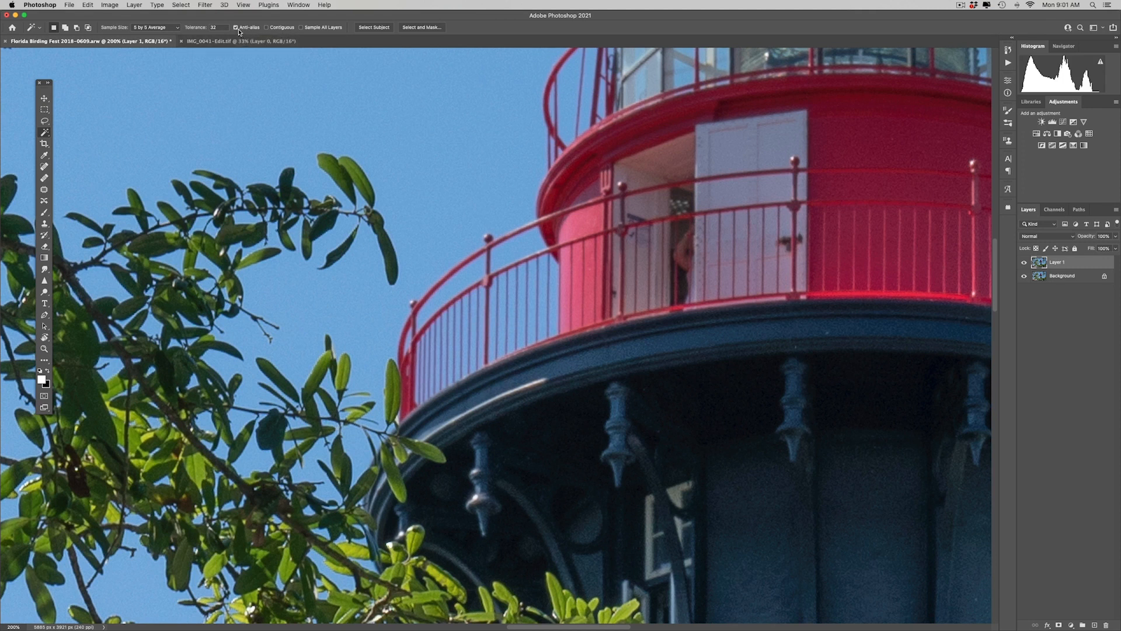
left_click(423, 156)
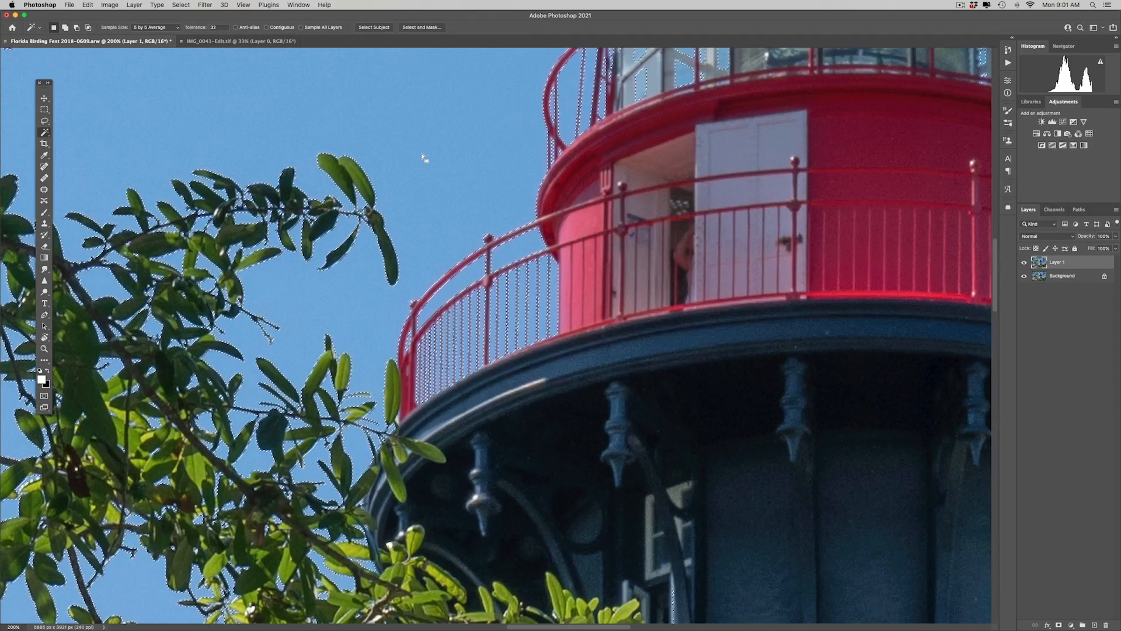
Step: Try adding the lighthouse's lantern-room glass to the sky selection with Contiguous off
key("super+minus")
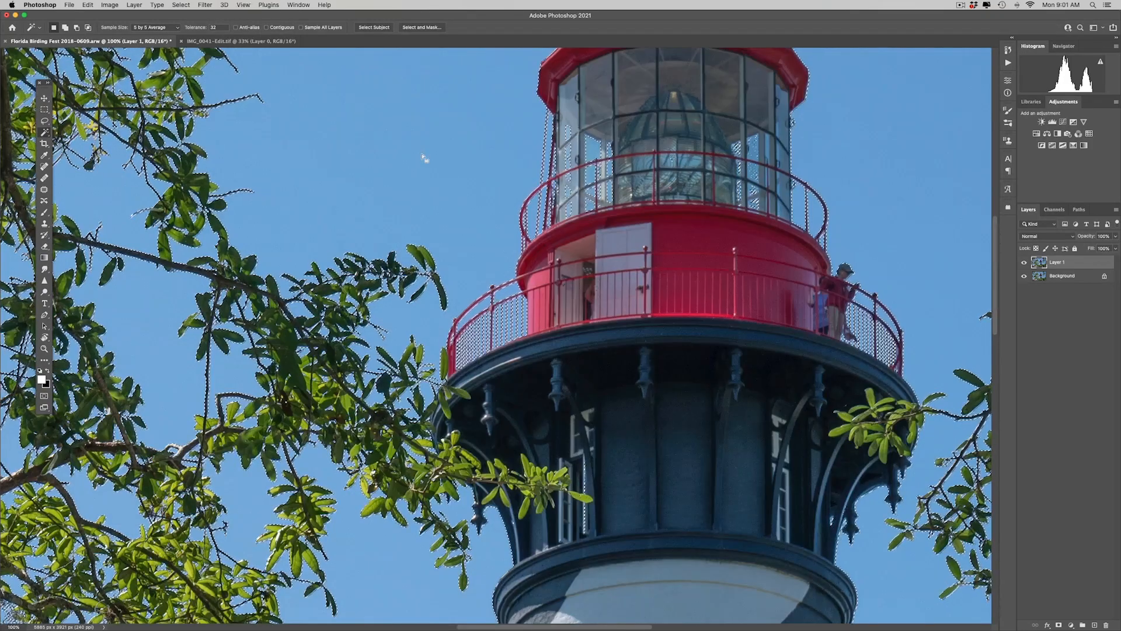
scroll(424, 158, "up", 5)
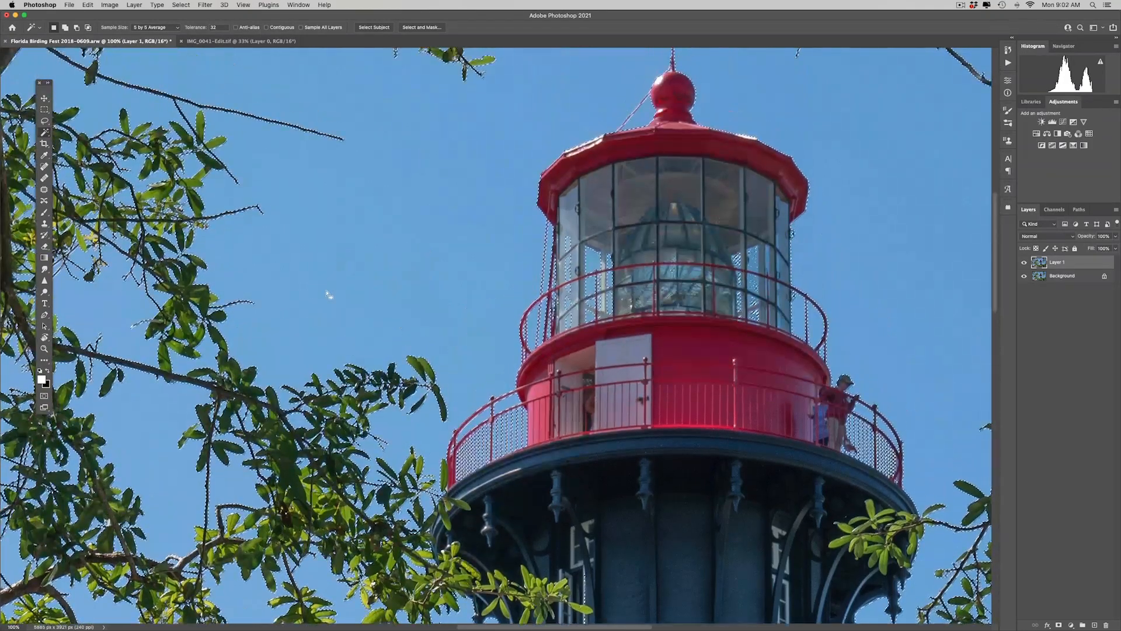
left_click_drag(261, 340, 627, 240)
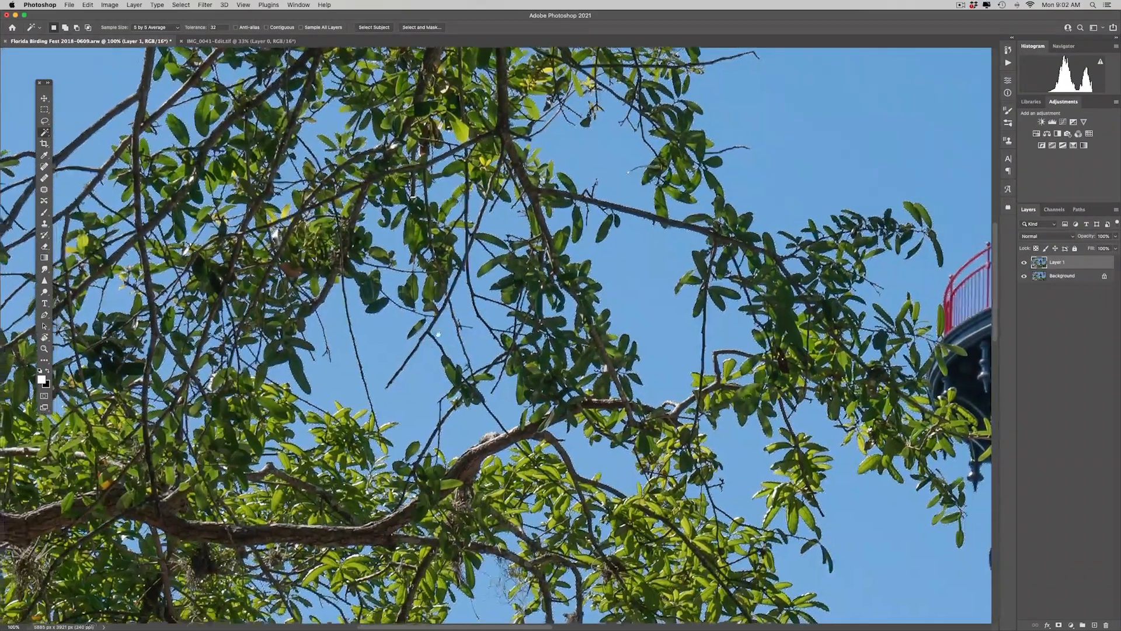
left_click_drag(438, 334, 619, 251)
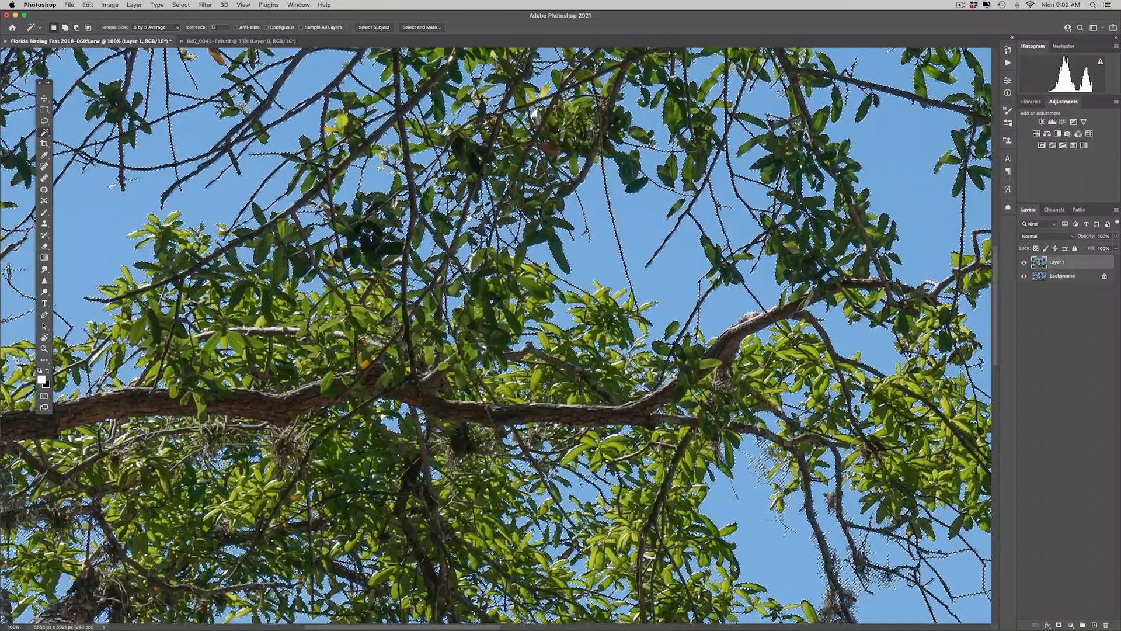
left_click_drag(469, 217, 555, 272)
left_click_drag(724, 241, 484, 416)
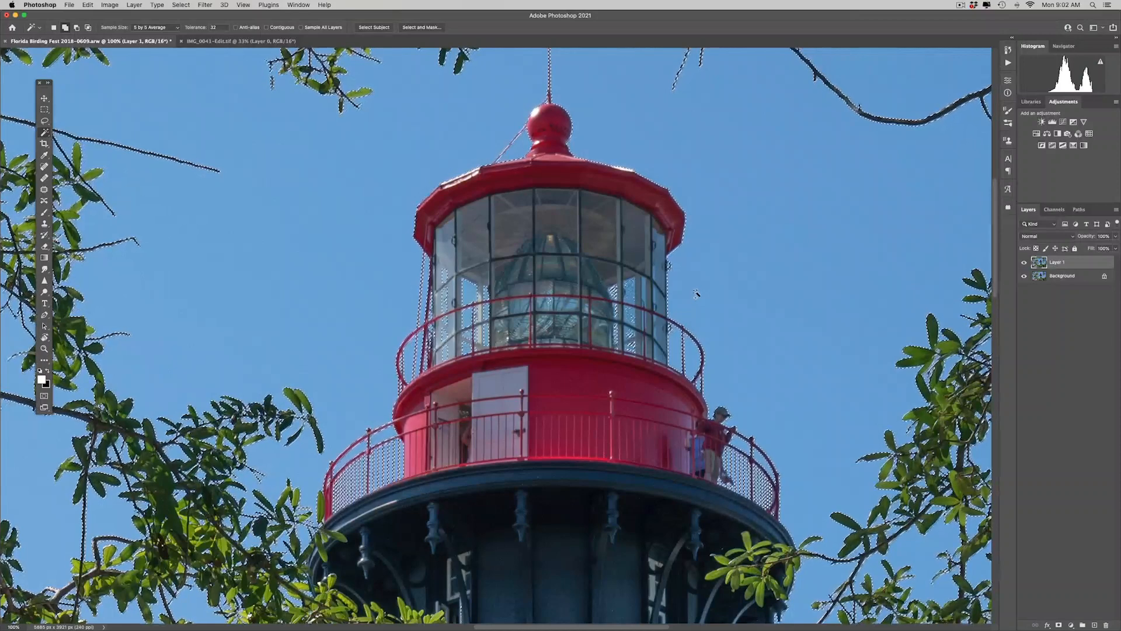
left_click(631, 297)
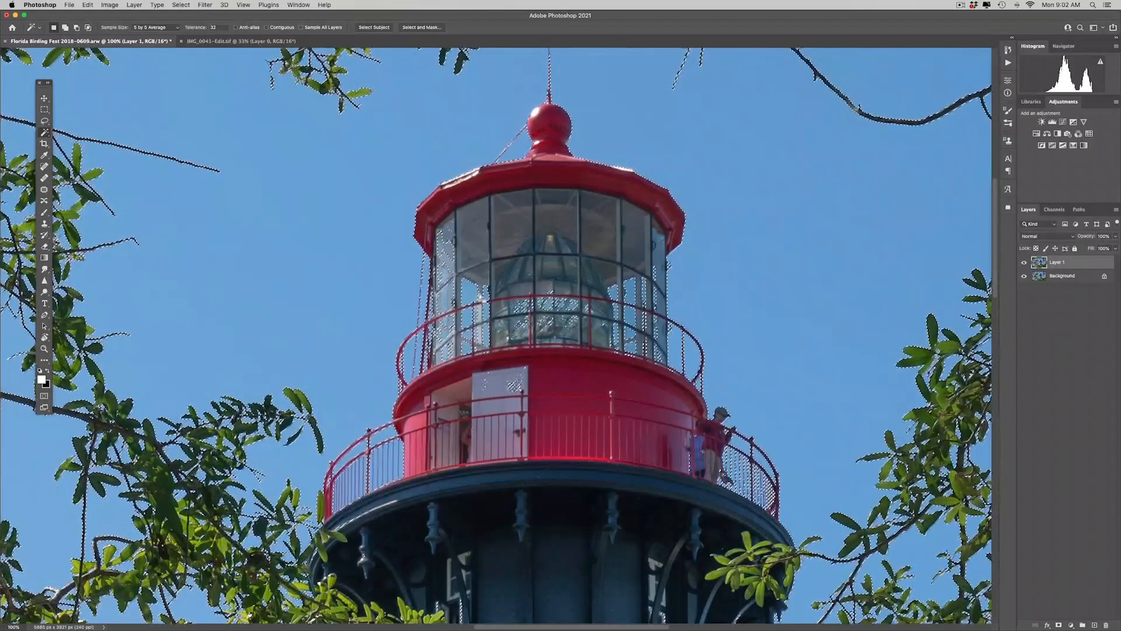
key("super+z")
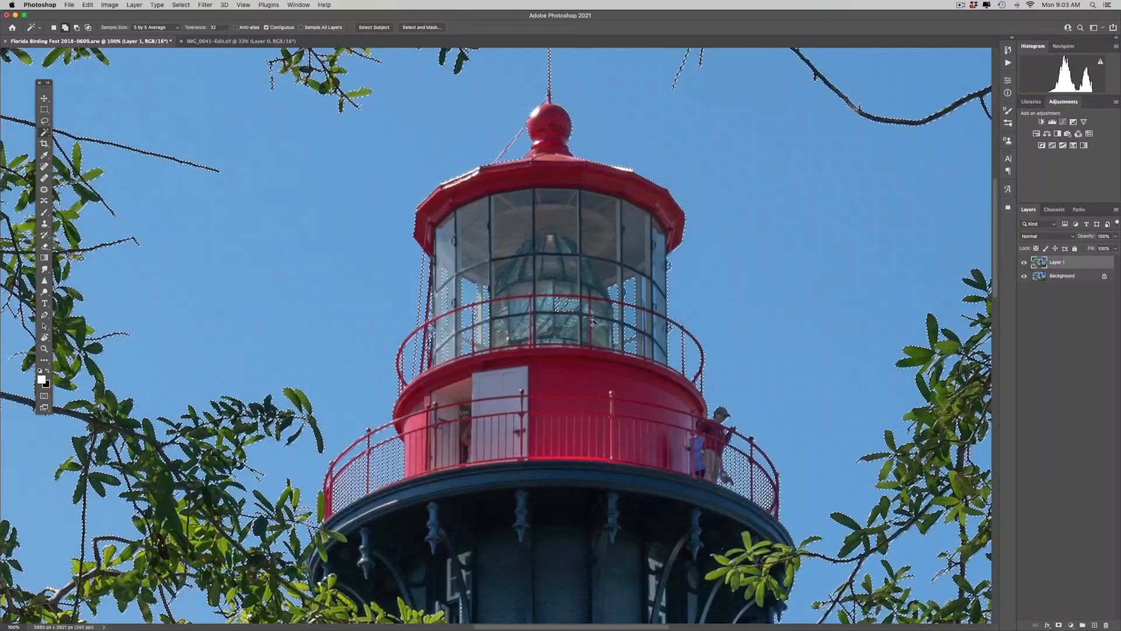
Step: Subtract the stray selected patches on the lantern lens and the tower below the gallery using the Lasso and Rectangular Marquee
key("l")
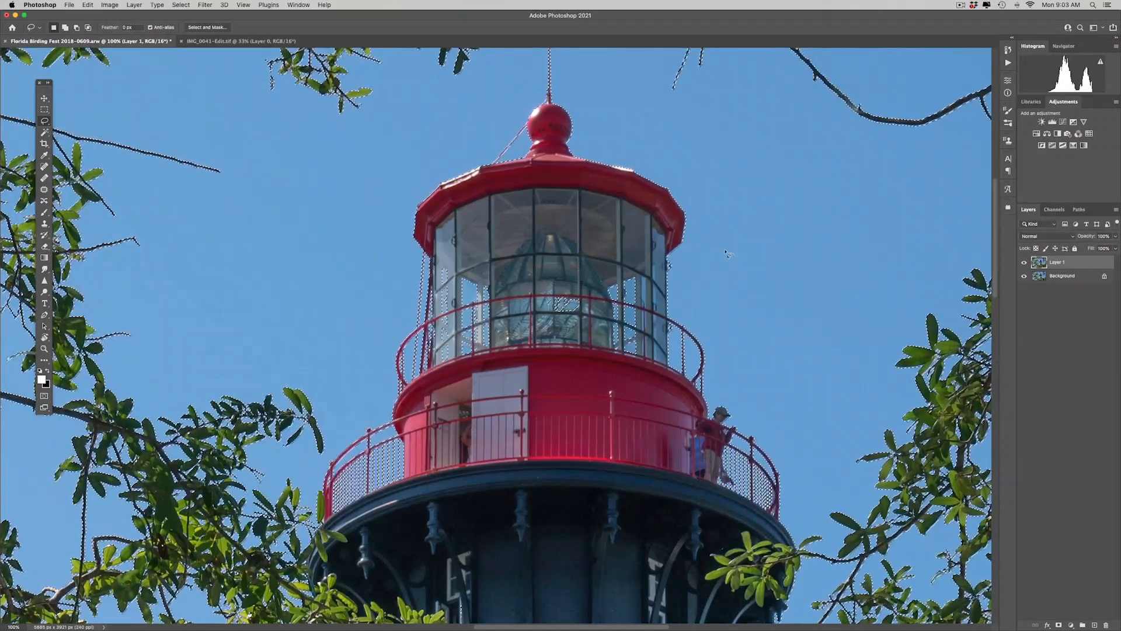
left_click(45, 110)
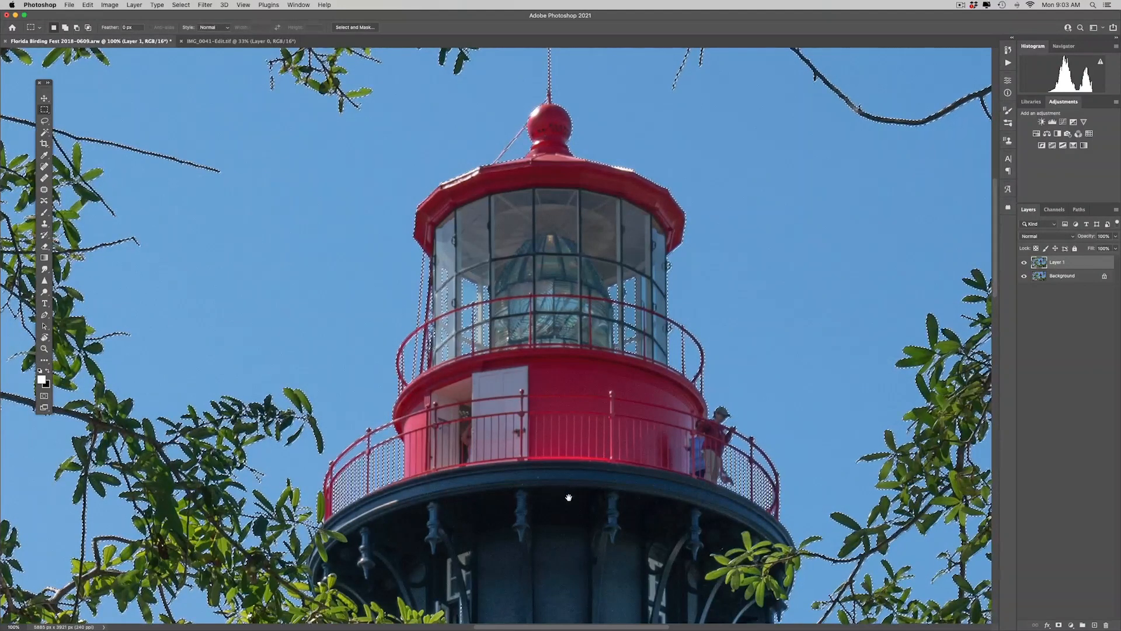
left_click_drag(569, 501, 575, 309)
left_click_drag(576, 128, 574, 118)
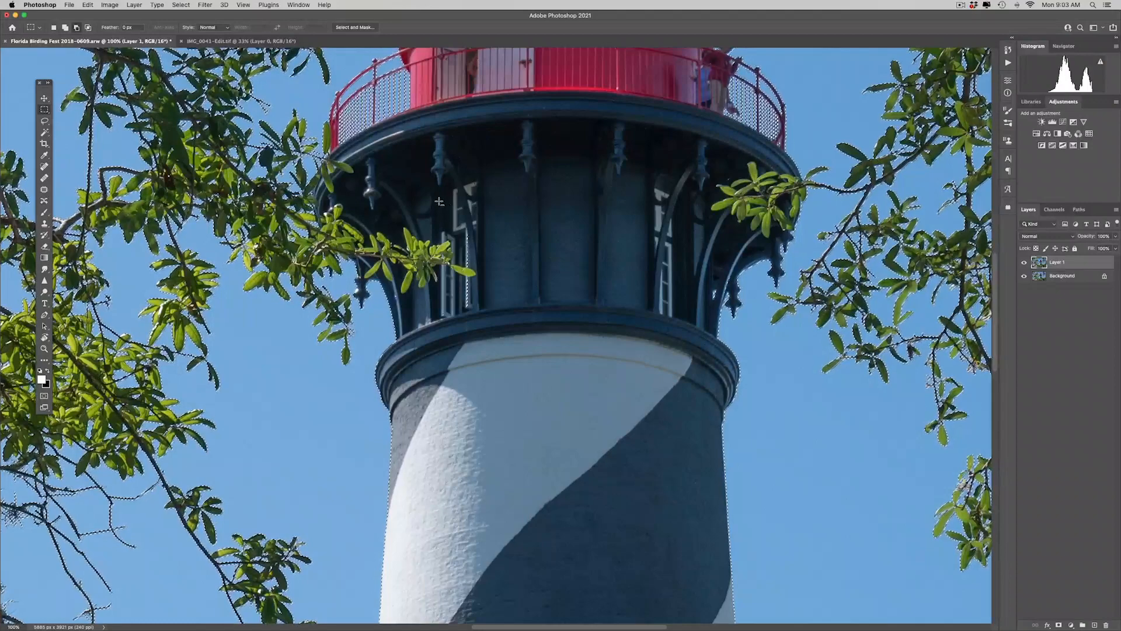
mouse_move(544, 413)
left_mouse_down()
mouse_move(531, 94)
mouse_move(533, 420)
left_mouse_up()
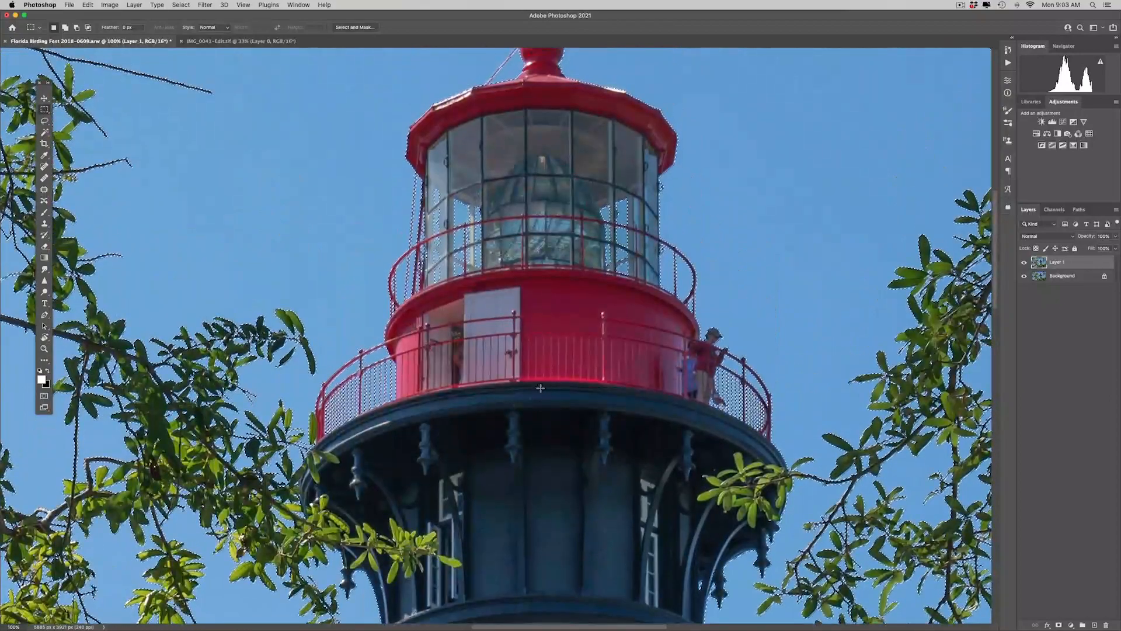